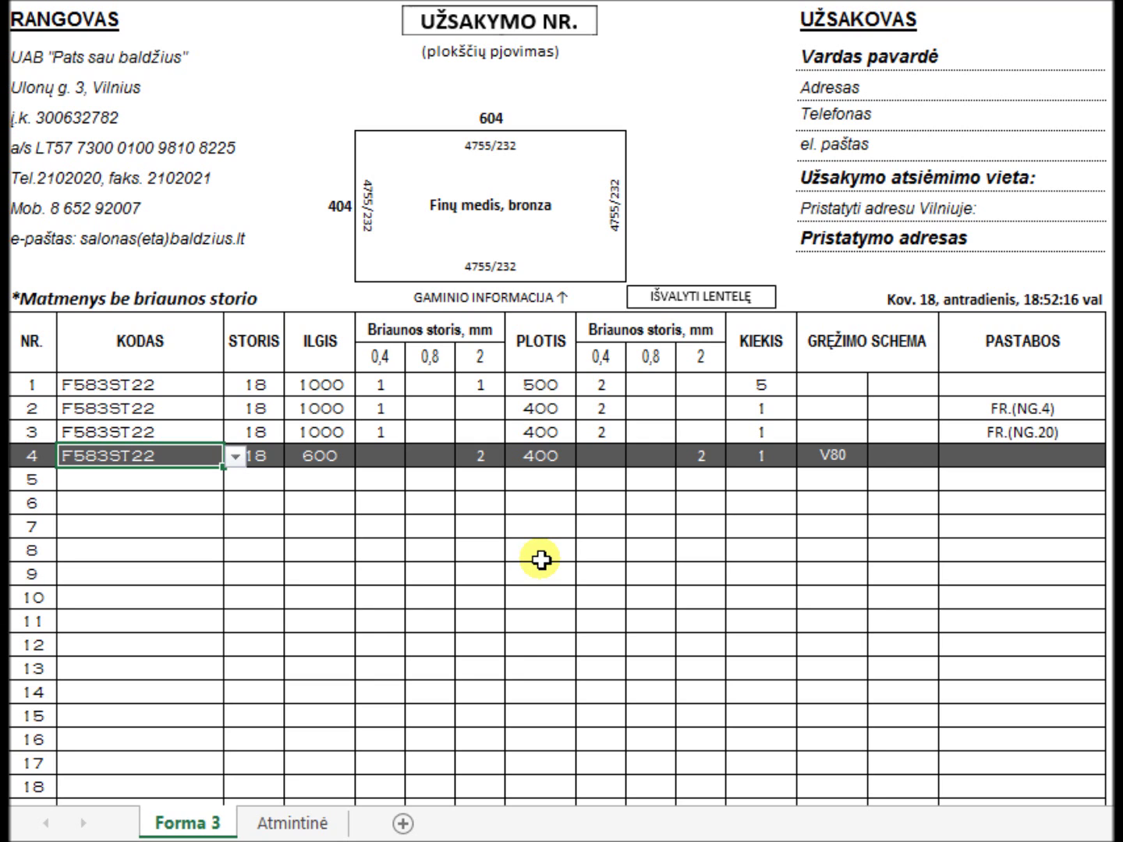
# - Copy the four filled order rows 1–4 into rows 5–8 and view the part previews of rows 4 and 8
pyautogui.scroll(-1, 541, 560)
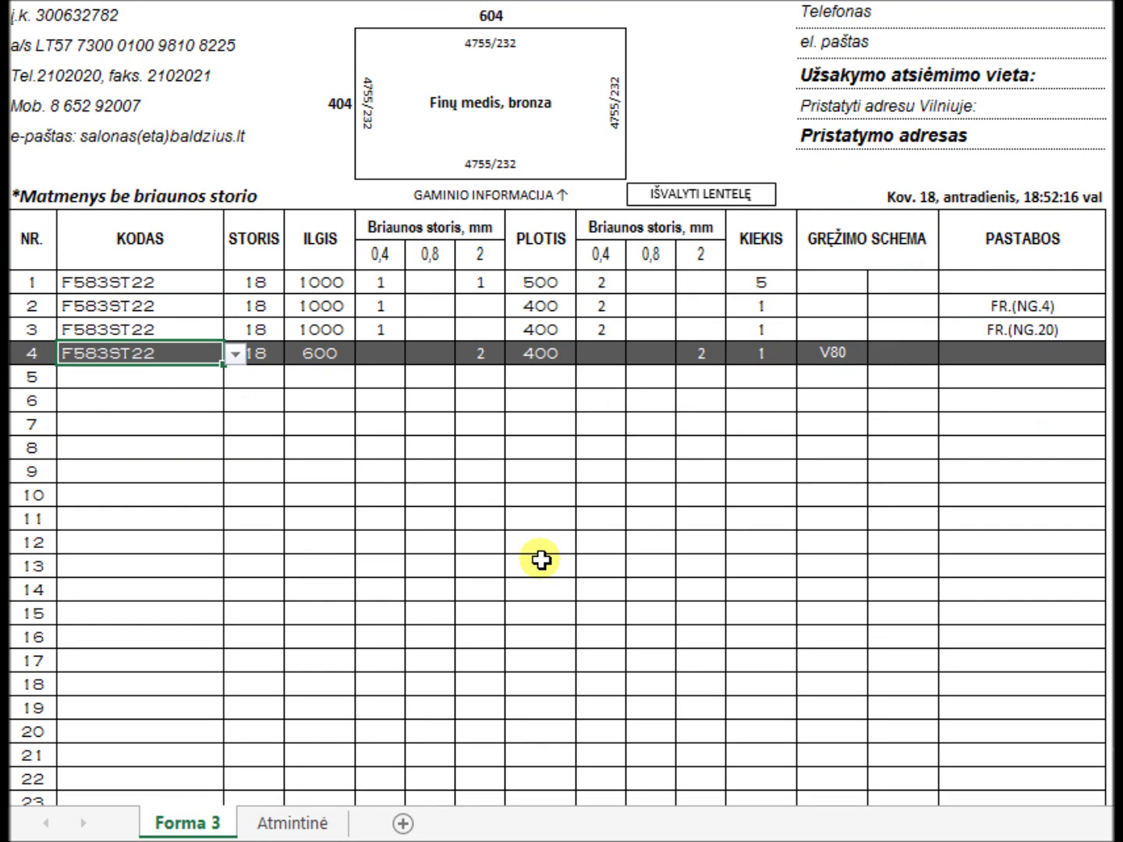
pyautogui.scroll(1, 541, 560)
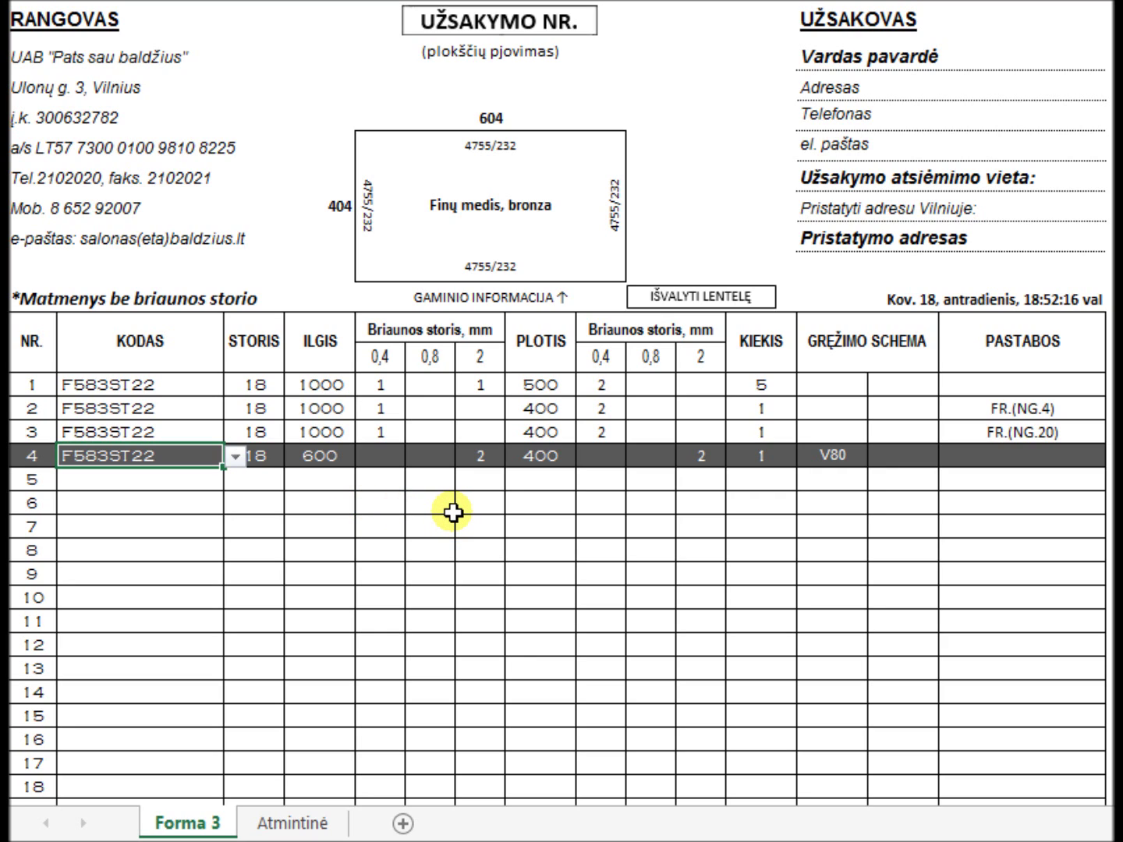
pyautogui.scroll(-1, 452, 512)
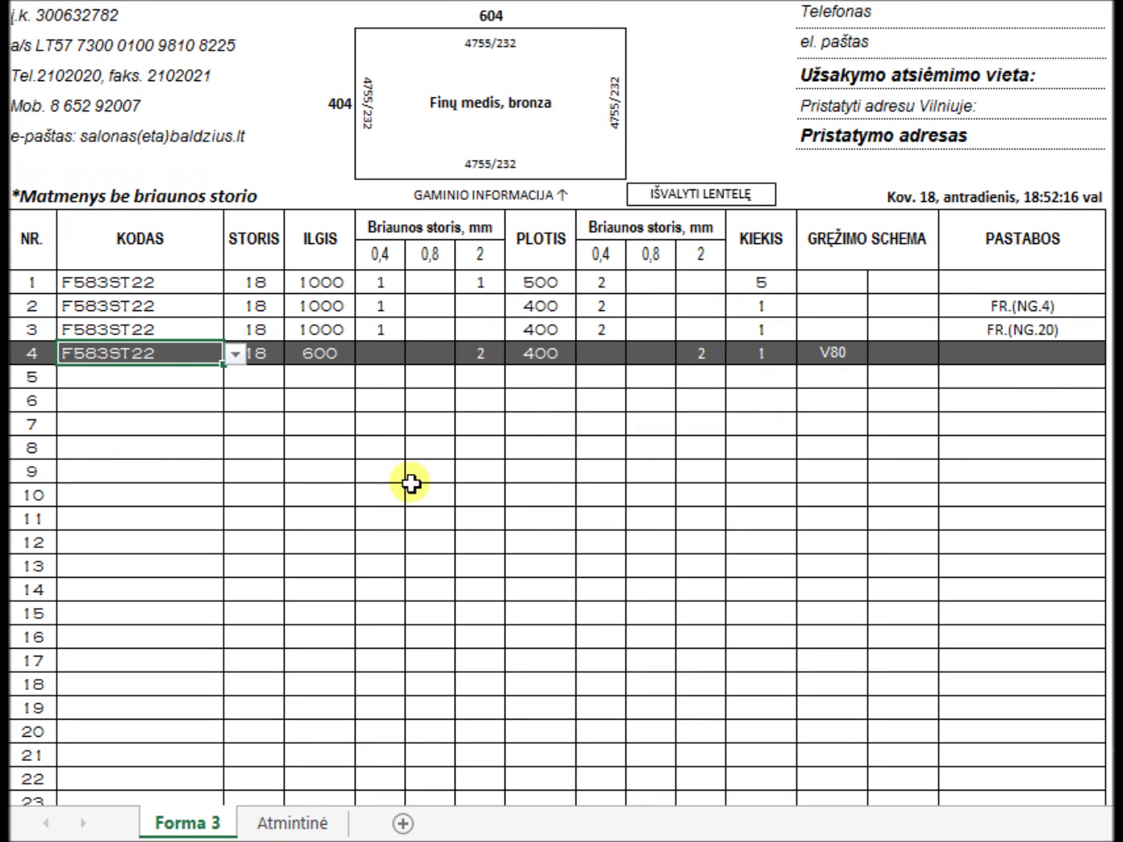
pyautogui.moveTo(172, 282); pyautogui.dragTo(964, 348)
pyautogui.rightClick(964, 347)
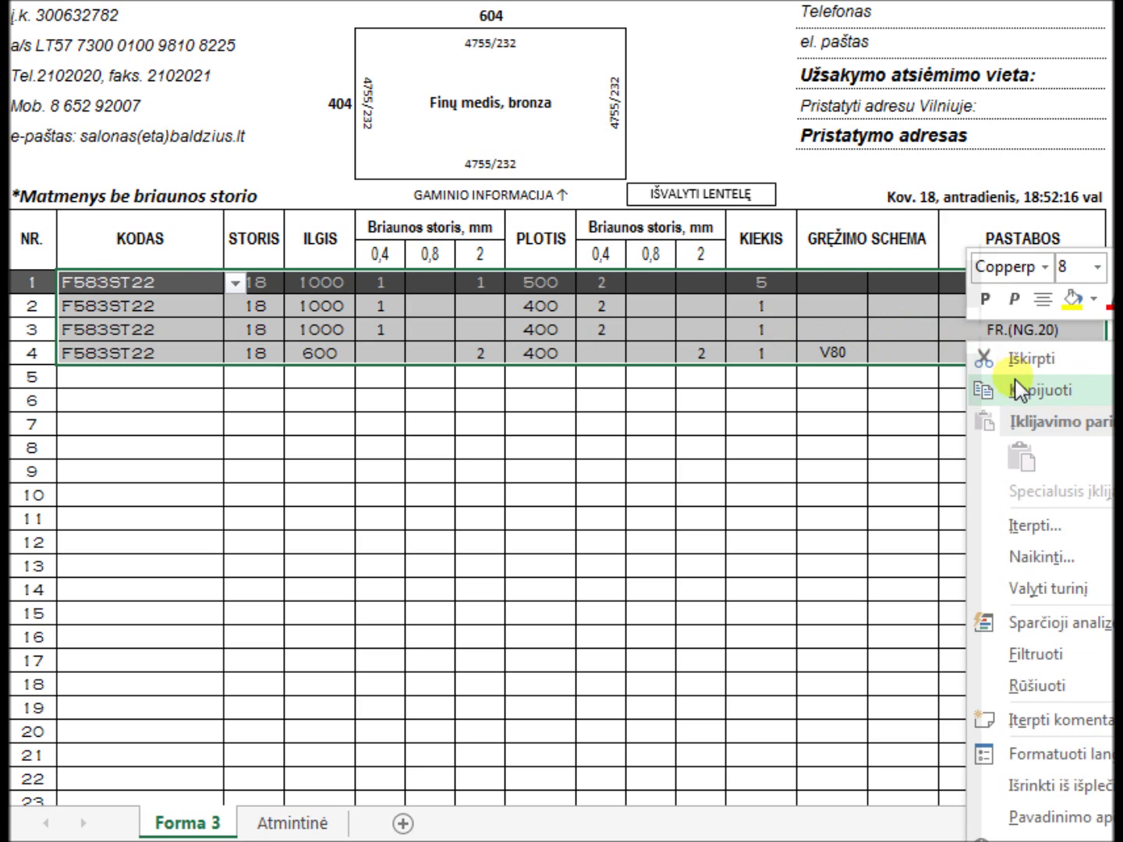
pyautogui.click(1018, 389)
pyautogui.moveTo(83, 377); pyautogui.dragTo(1015, 375)
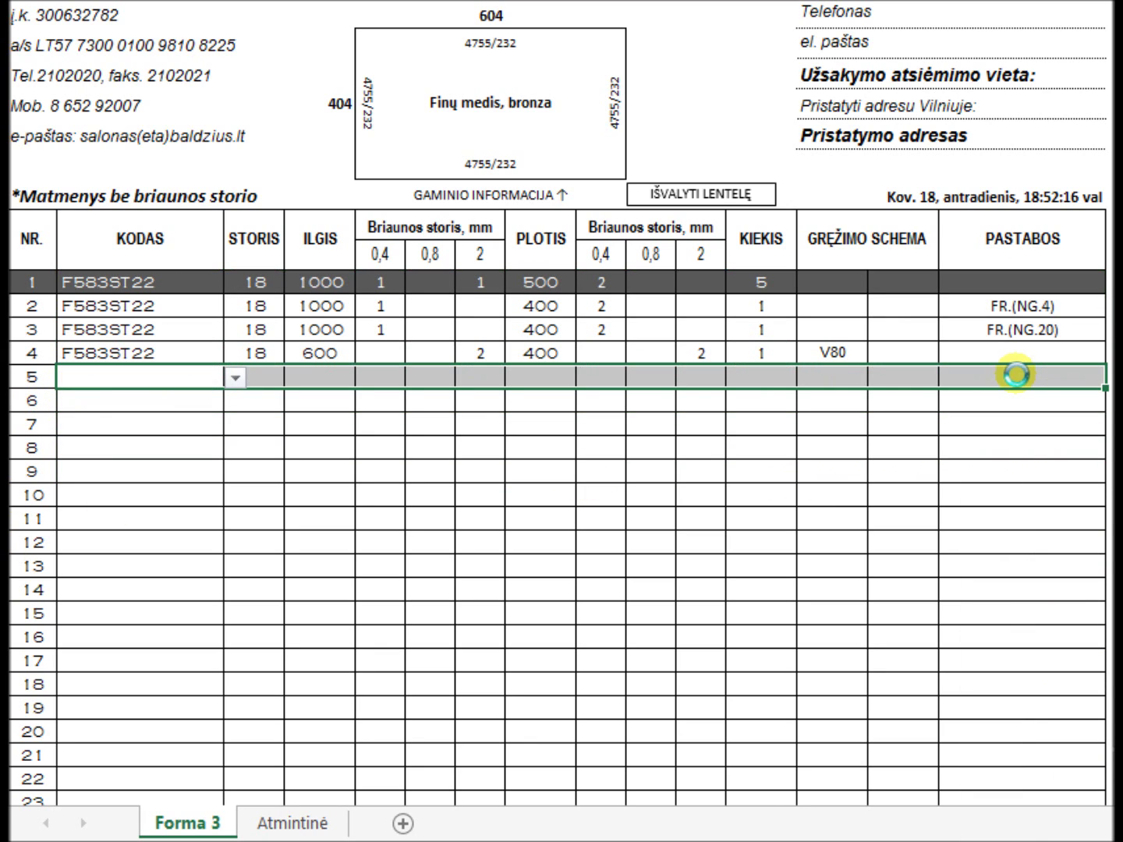
pyautogui.rightClick(1015, 376)
pyautogui.click(1074, 456)
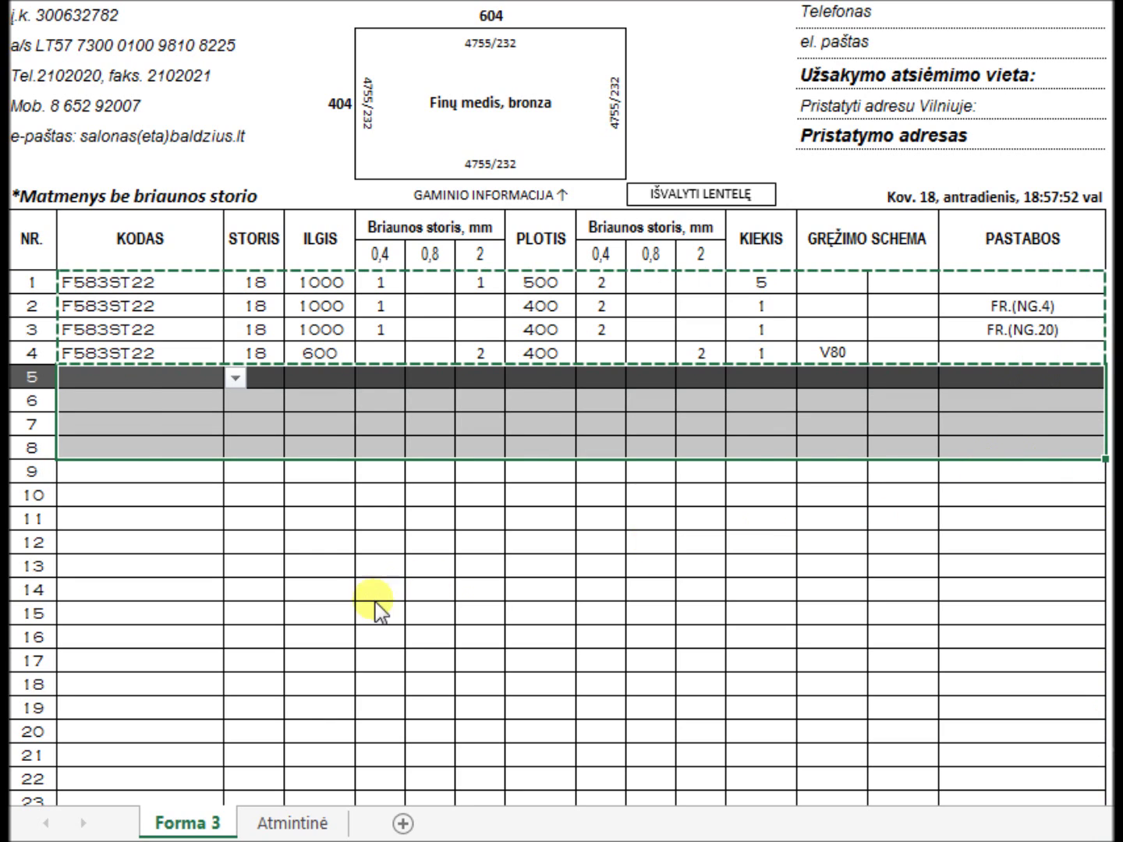
pyautogui.click(250, 491)
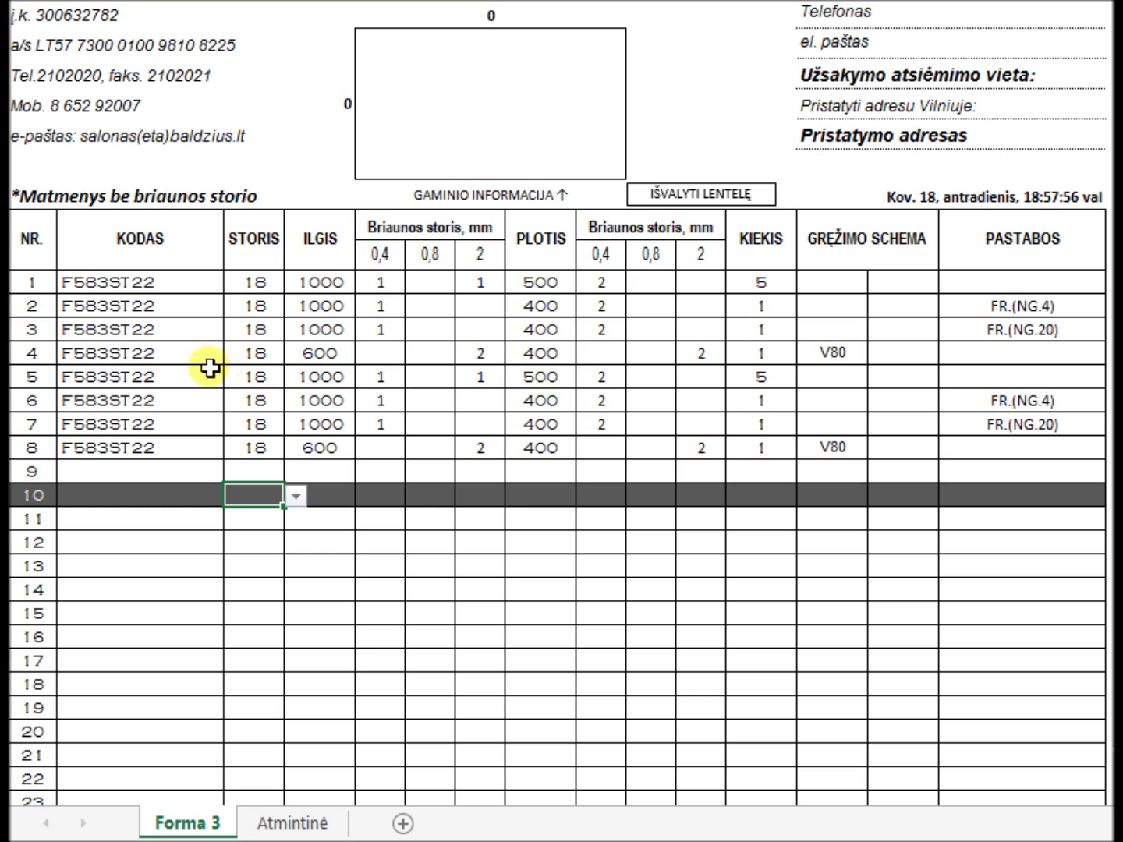
pyautogui.click(166, 355)
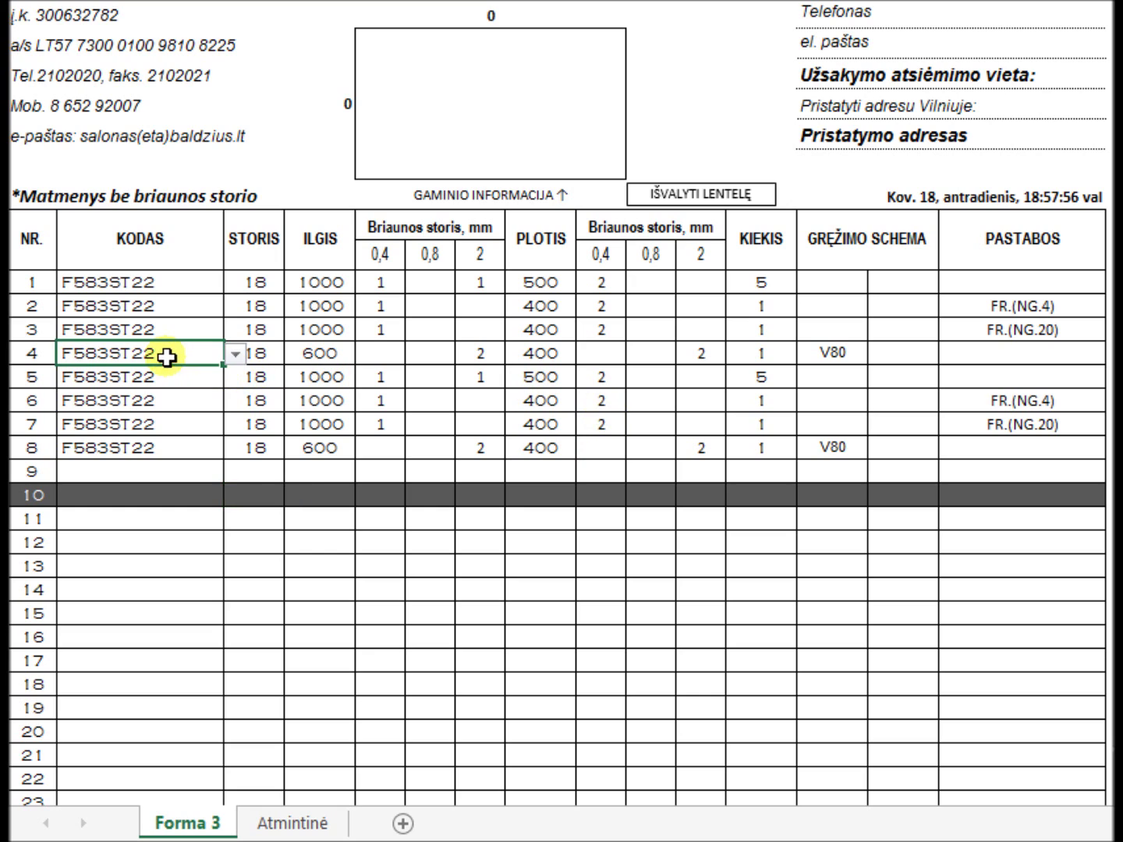
pyautogui.click(191, 450)
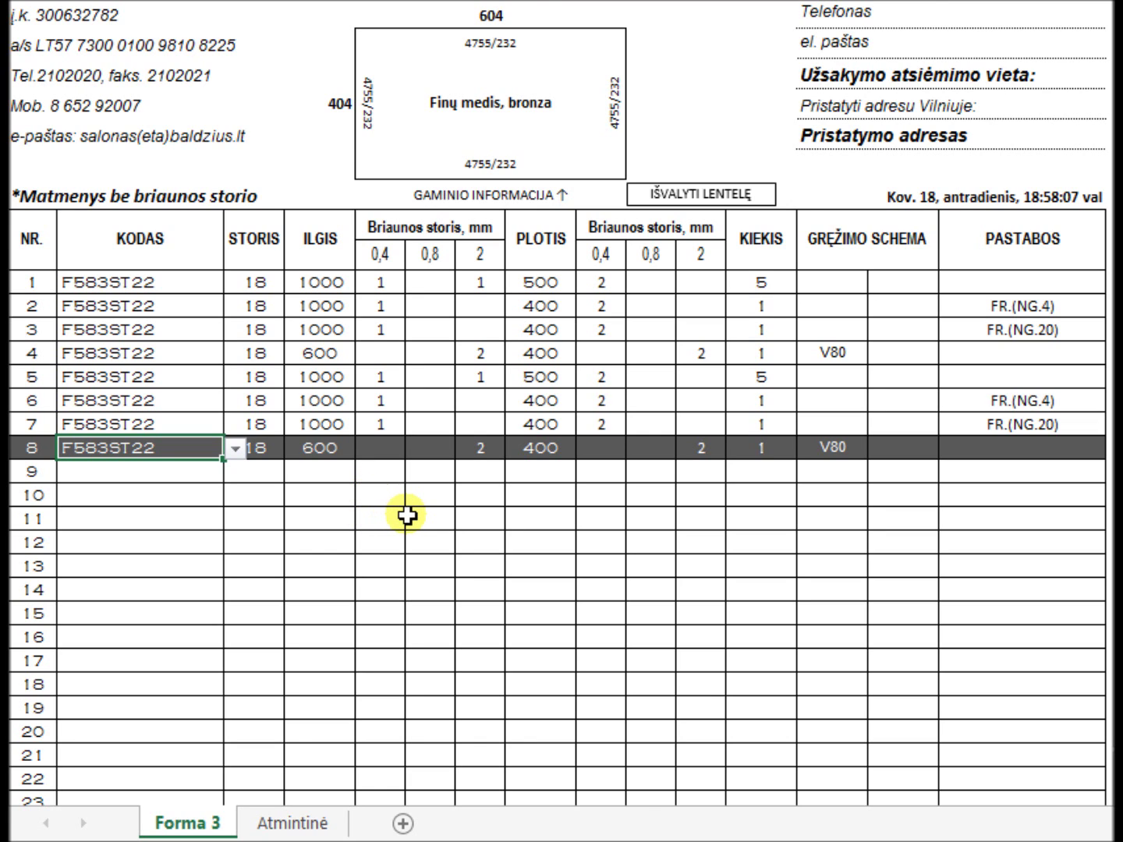
# - Set the alternative edge code "Kita briauna pagal plokštę" below the order table to F427ST10
pyautogui.scroll(-1, 405, 516)
pyautogui.scroll(-1, 456, 546)
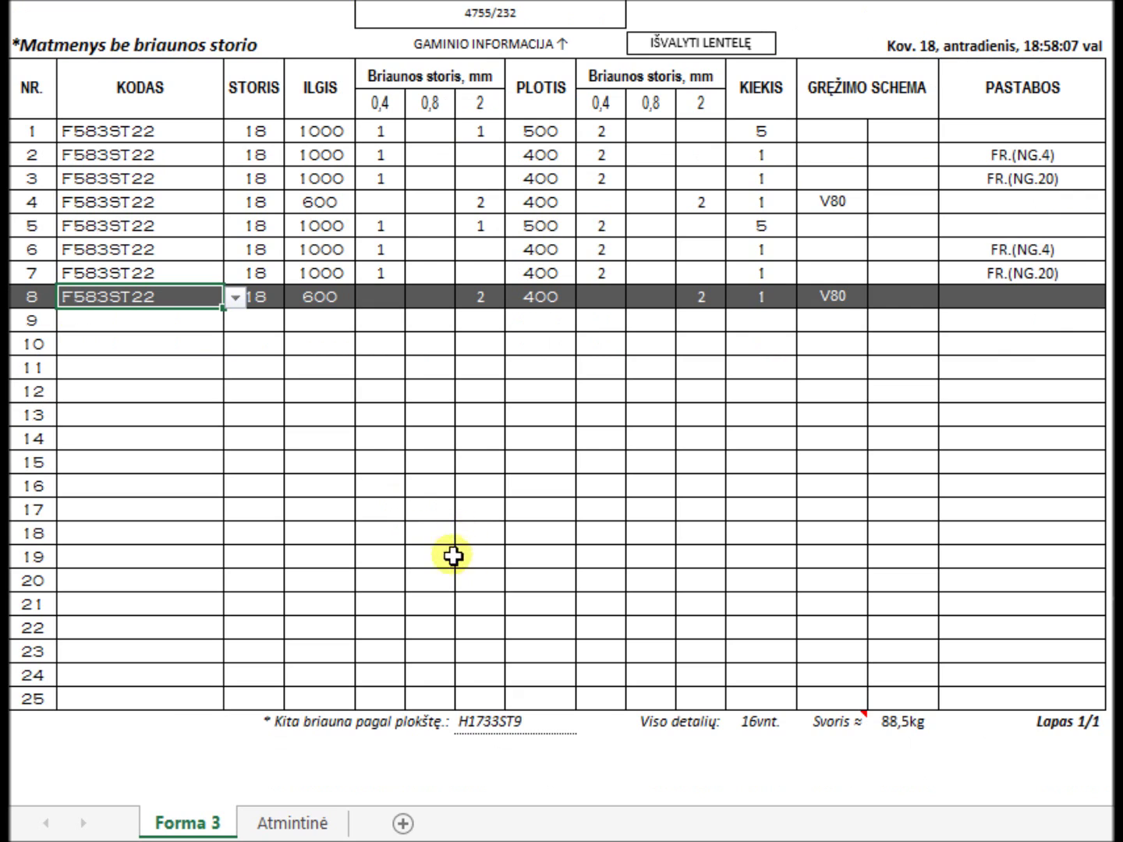
pyautogui.click(515, 721)
pyautogui.click(586, 726)
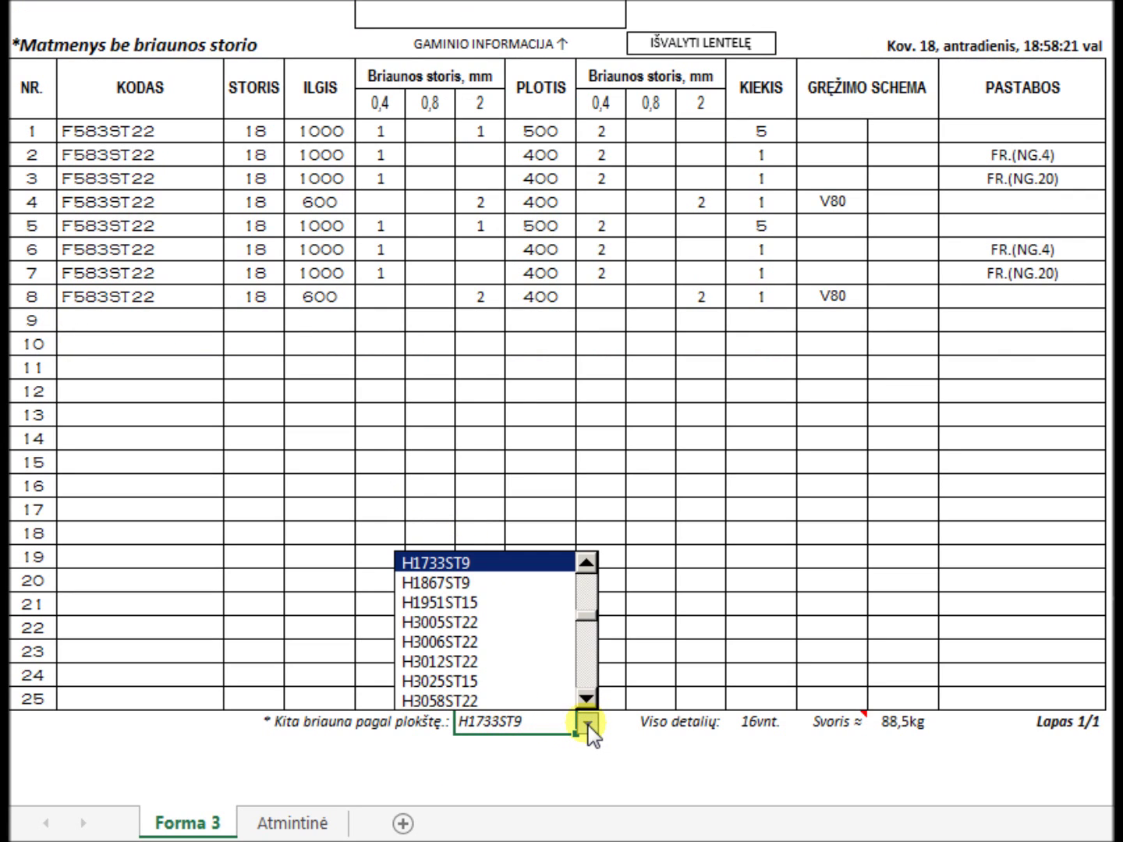
pyautogui.moveTo(586, 620)
pyautogui.mouseDown()
pyautogui.moveTo(585, 644)
pyautogui.moveTo(591, 578)
pyautogui.moveTo(585, 599)
pyautogui.mouseUp()
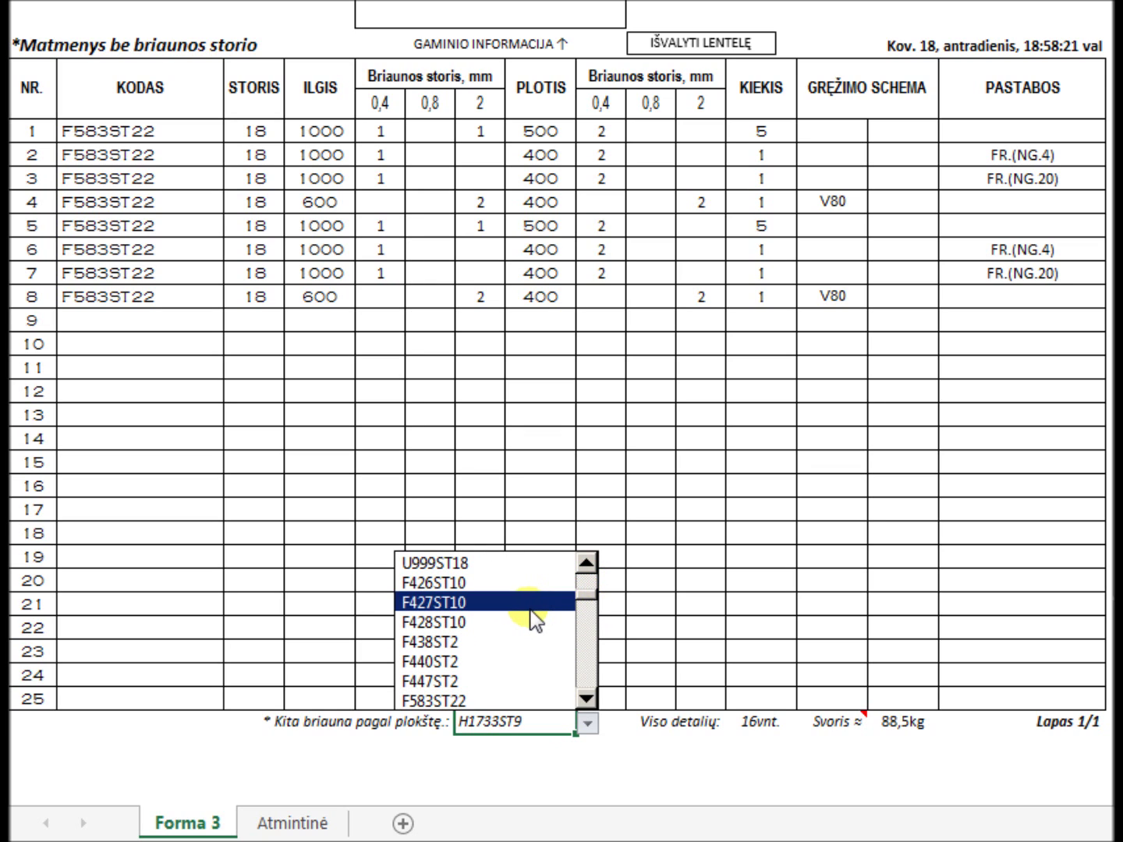
pyautogui.click(501, 608)
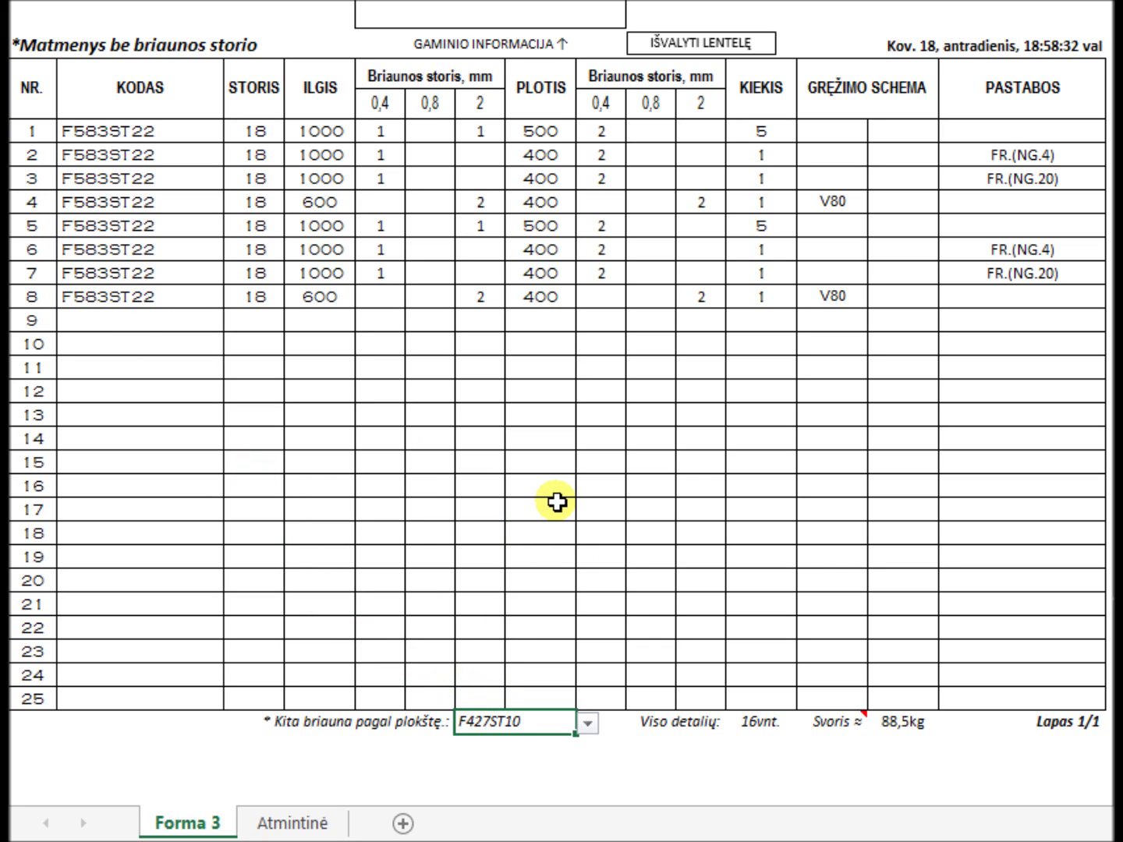
# - Set the PASTABOS note of row 4 to "Kita briauna"
pyautogui.scroll(1, 558, 501)
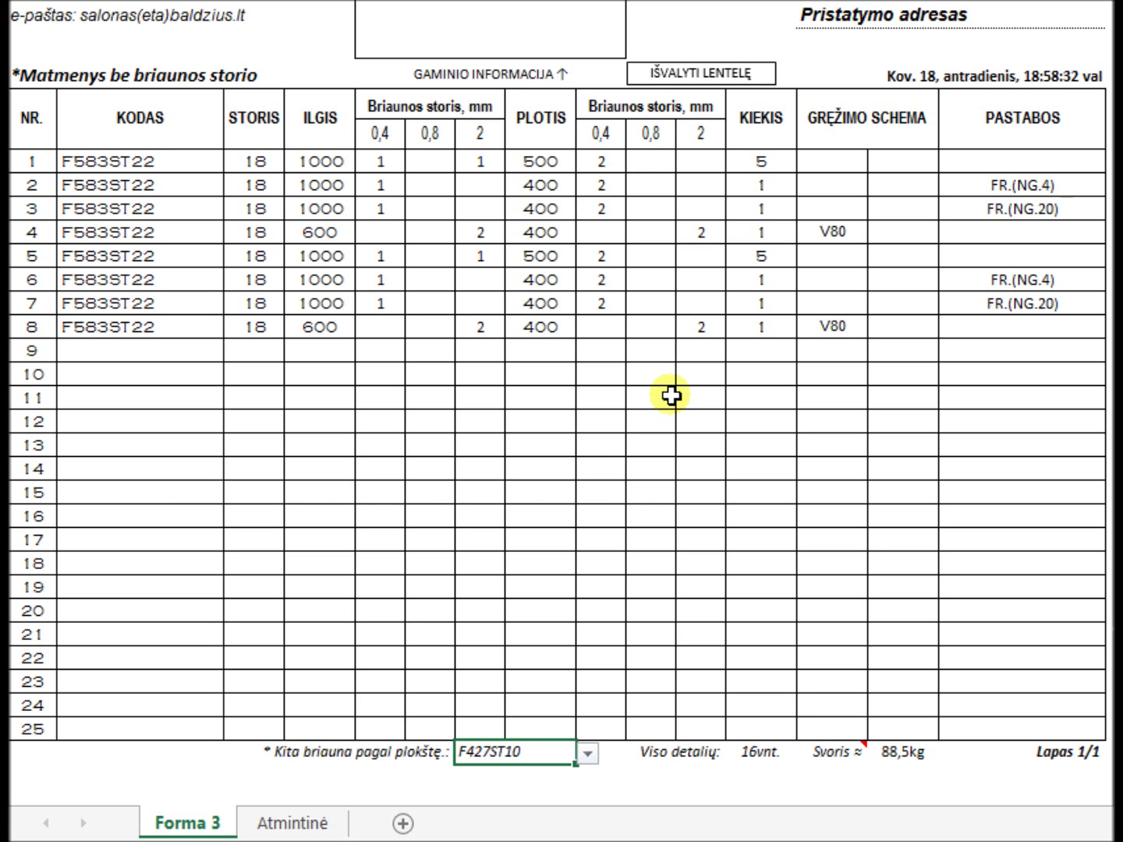
pyautogui.scroll(3, 671, 395)
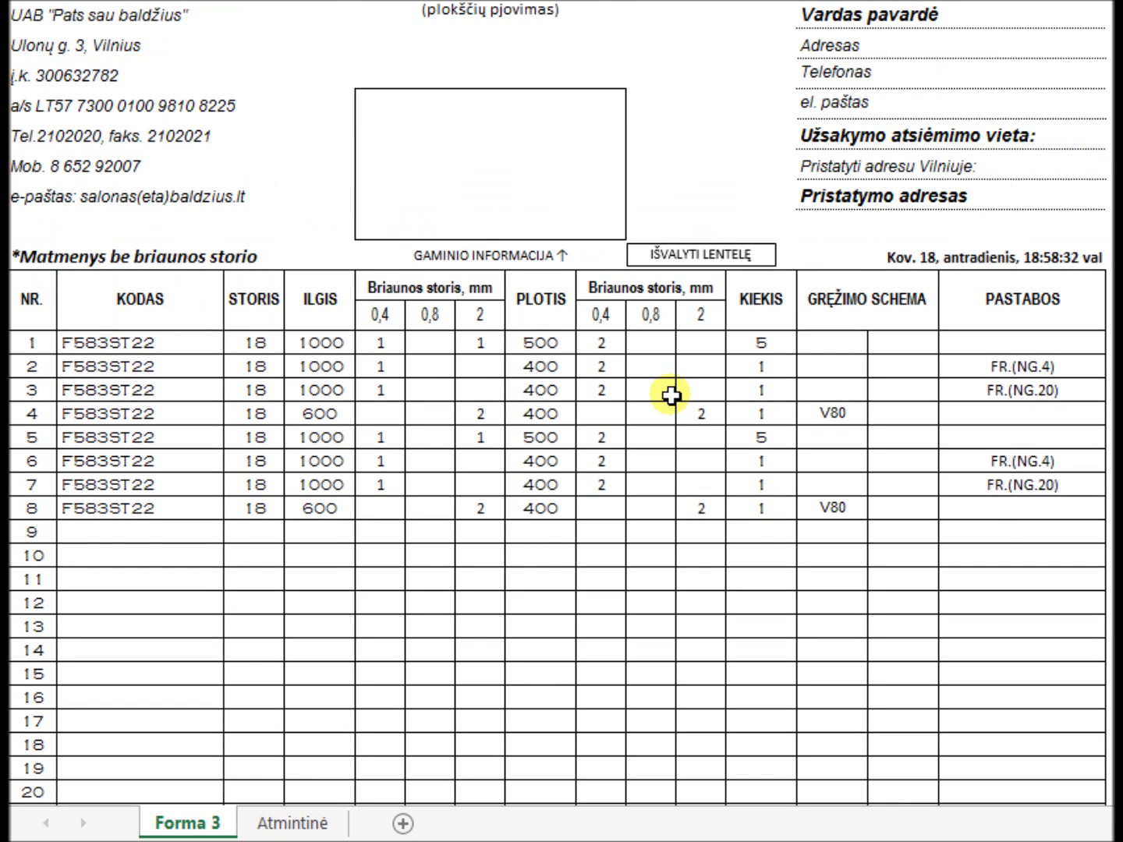
pyautogui.scroll(1, 671, 396)
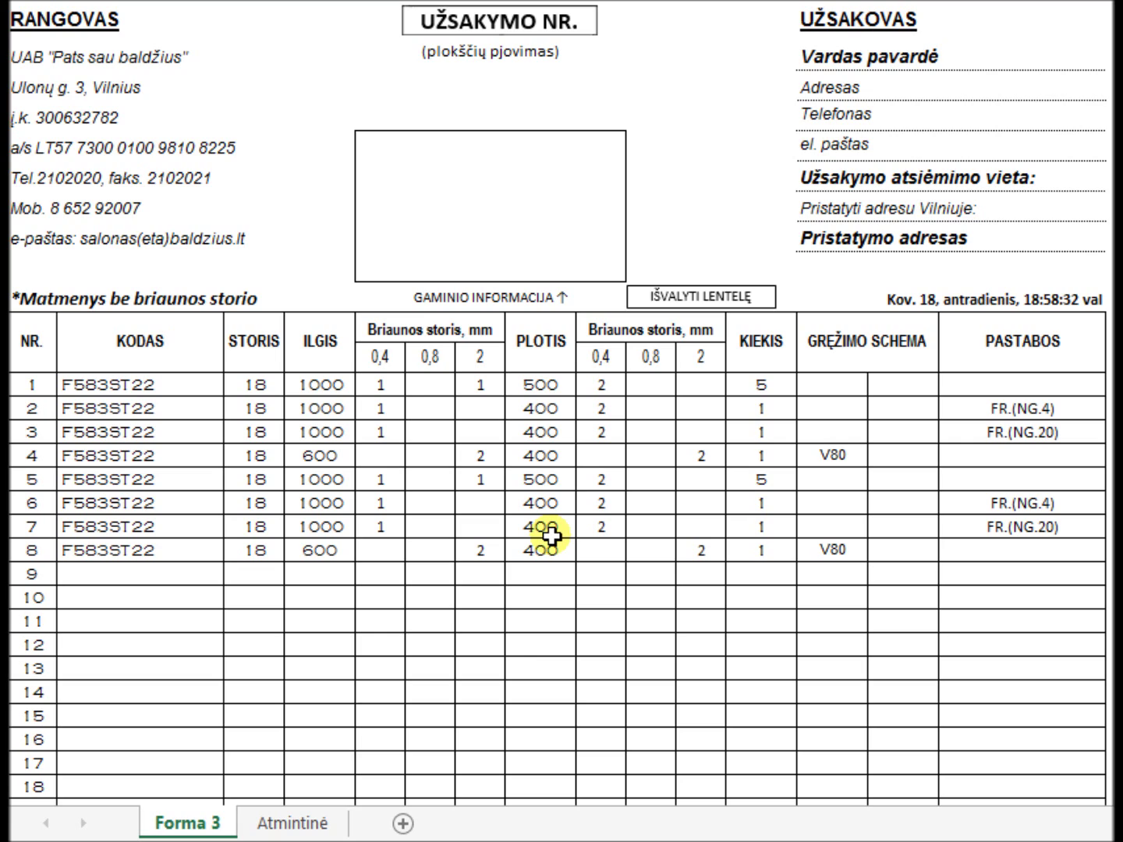
pyautogui.click(1050, 459)
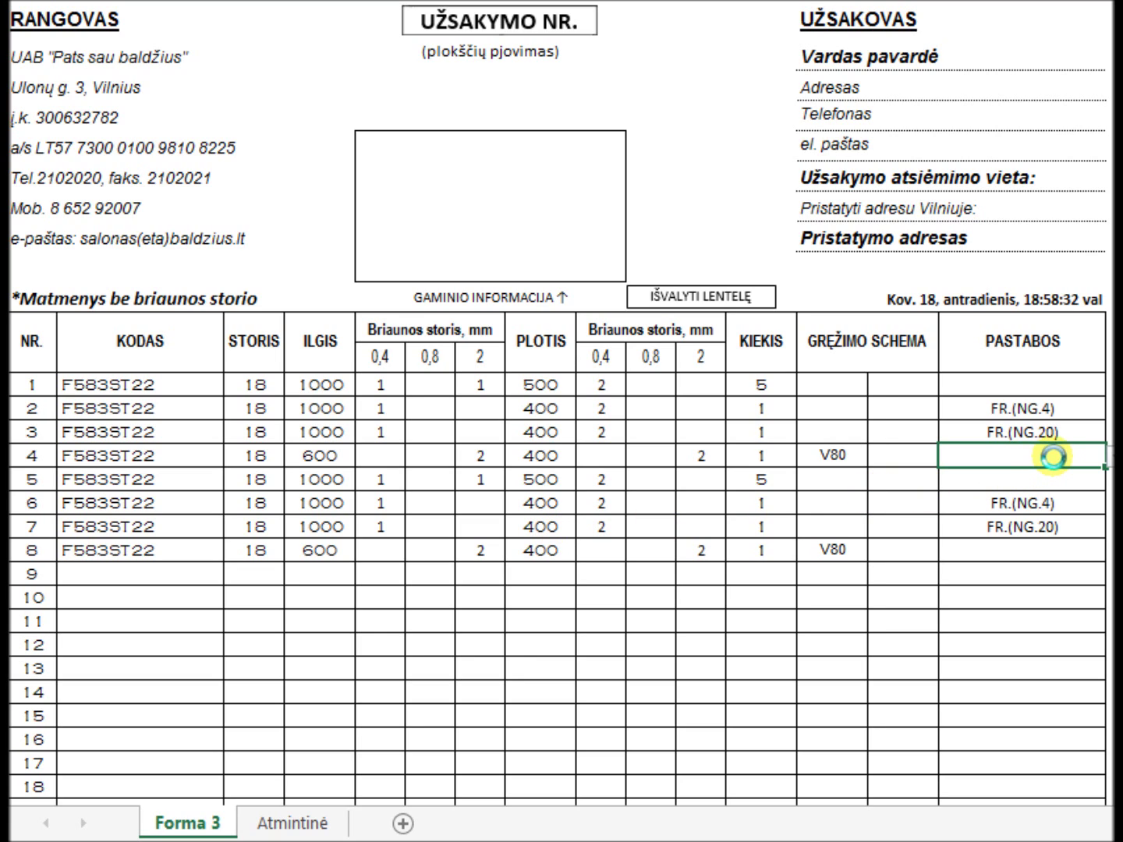
pyautogui.click(1113, 463)
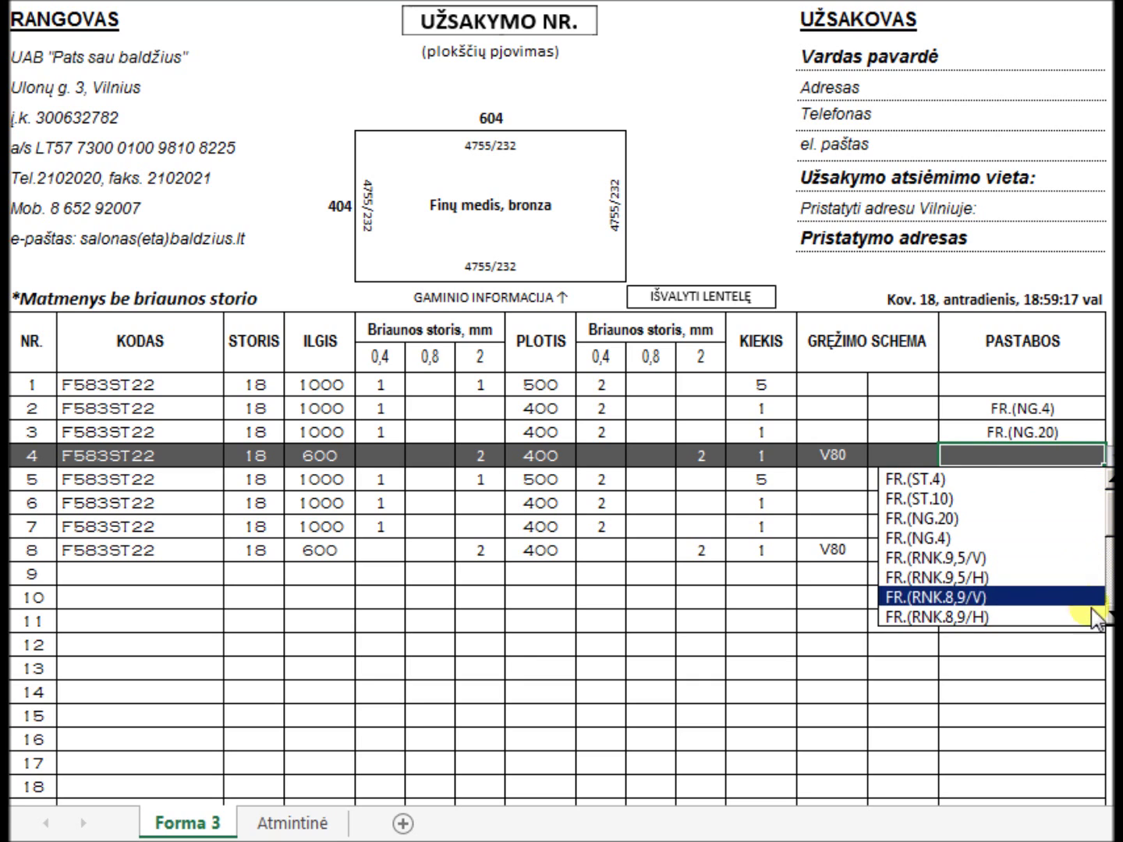
pyautogui.scroll(-1, 1044, 607)
pyautogui.click(1042, 598)
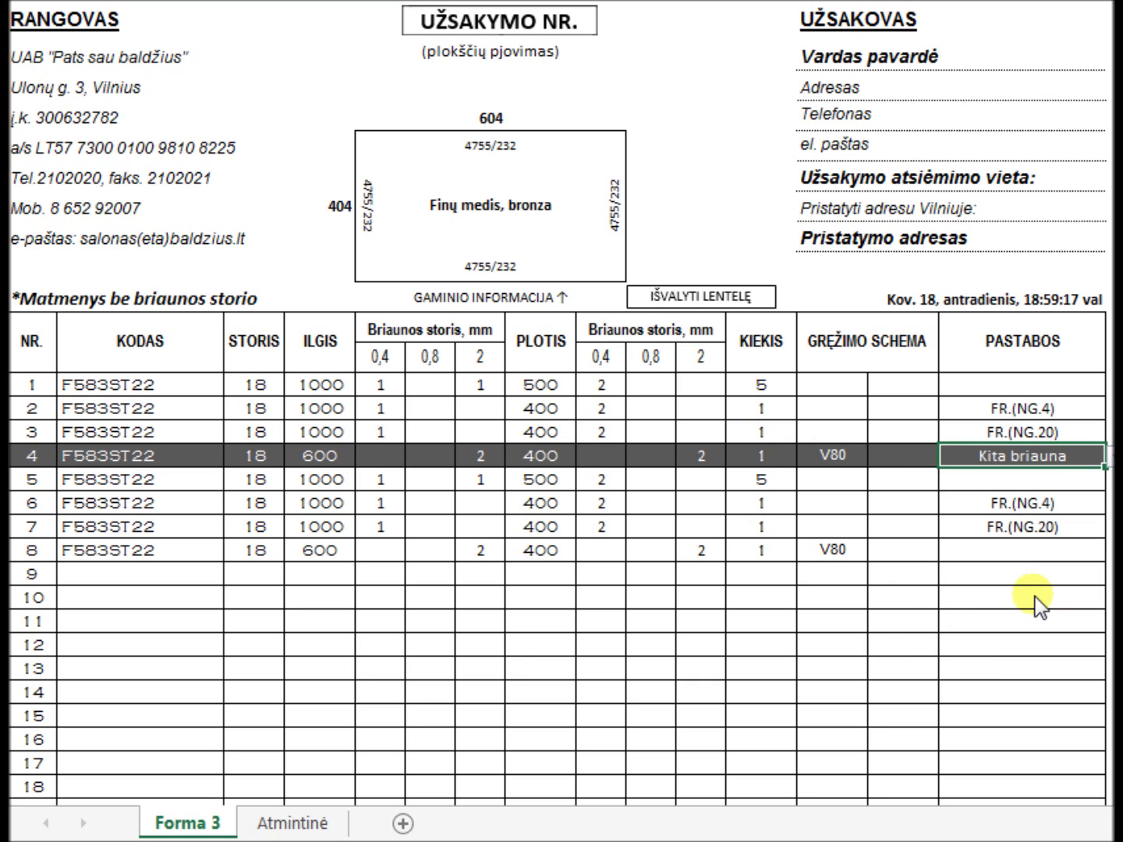
# - Set the PASTABOS note of row 8 to "Kita briauna"
pyautogui.click(1021, 551)
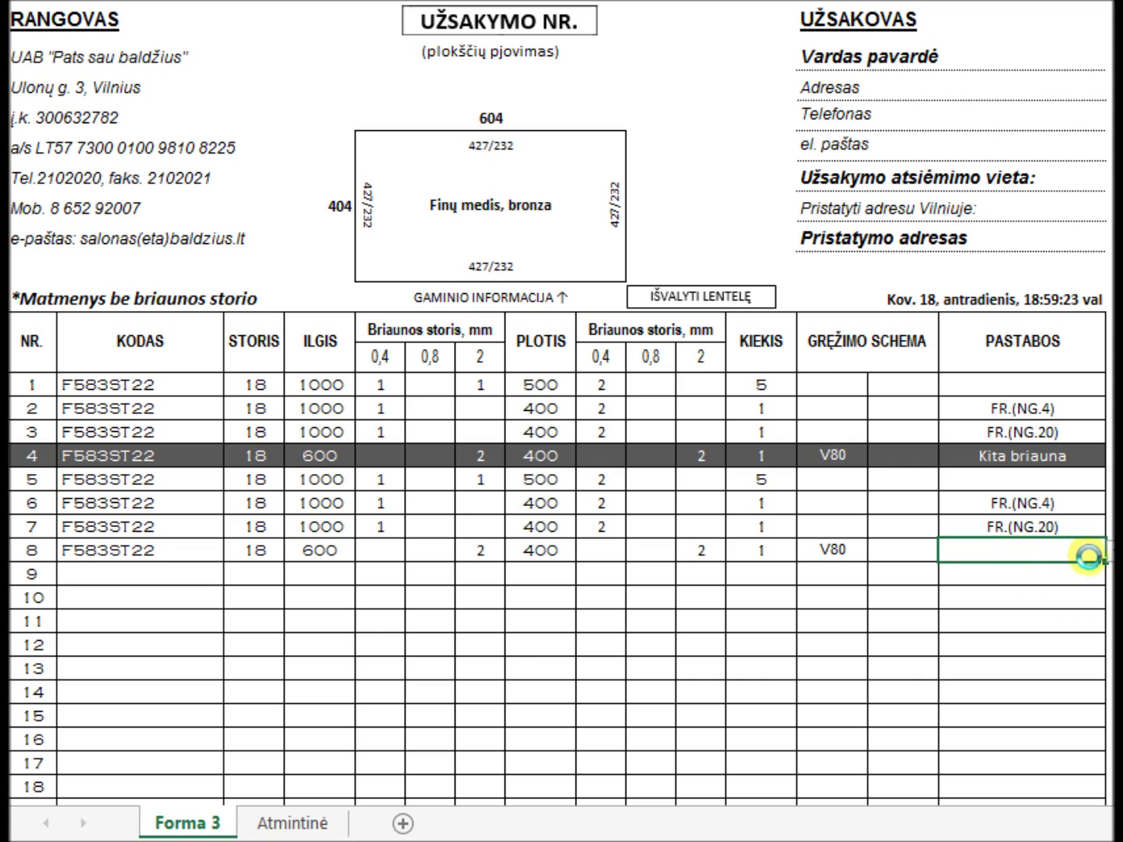
pyautogui.click(1112, 551)
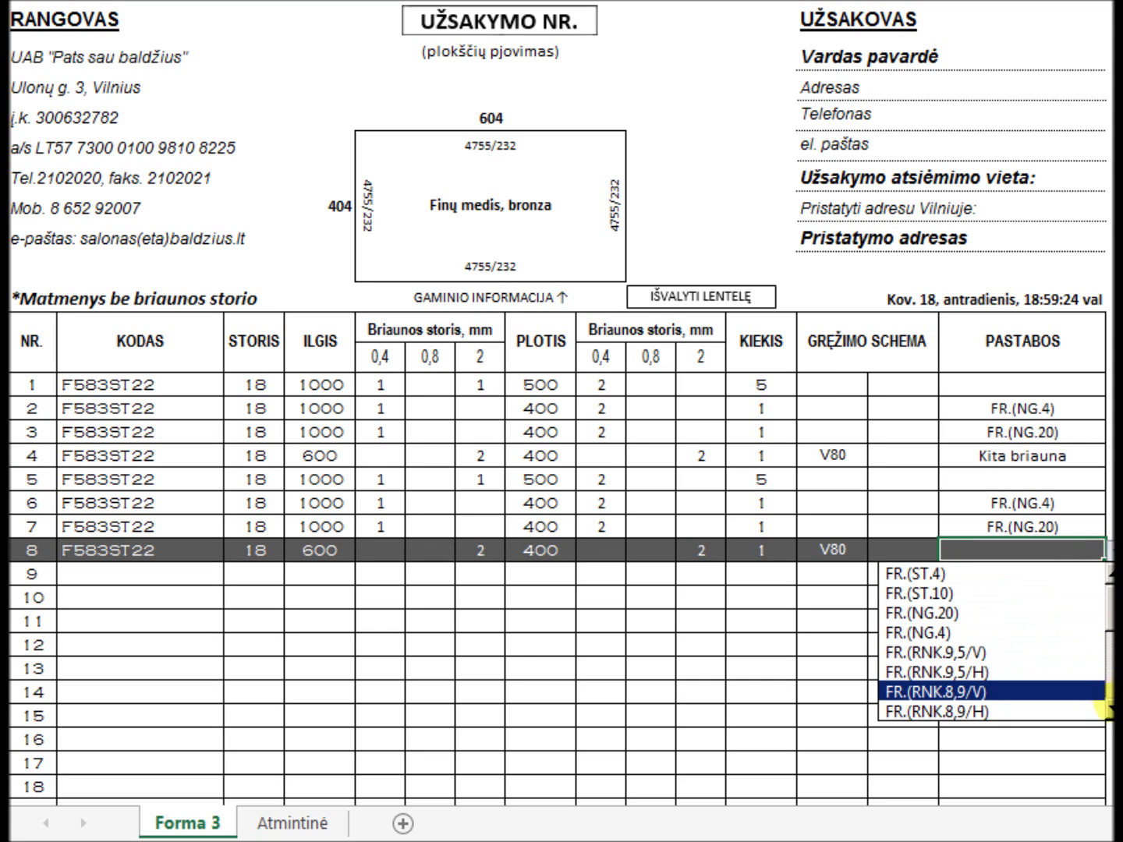
pyautogui.scroll(-2, 1099, 702)
pyautogui.click(1040, 693)
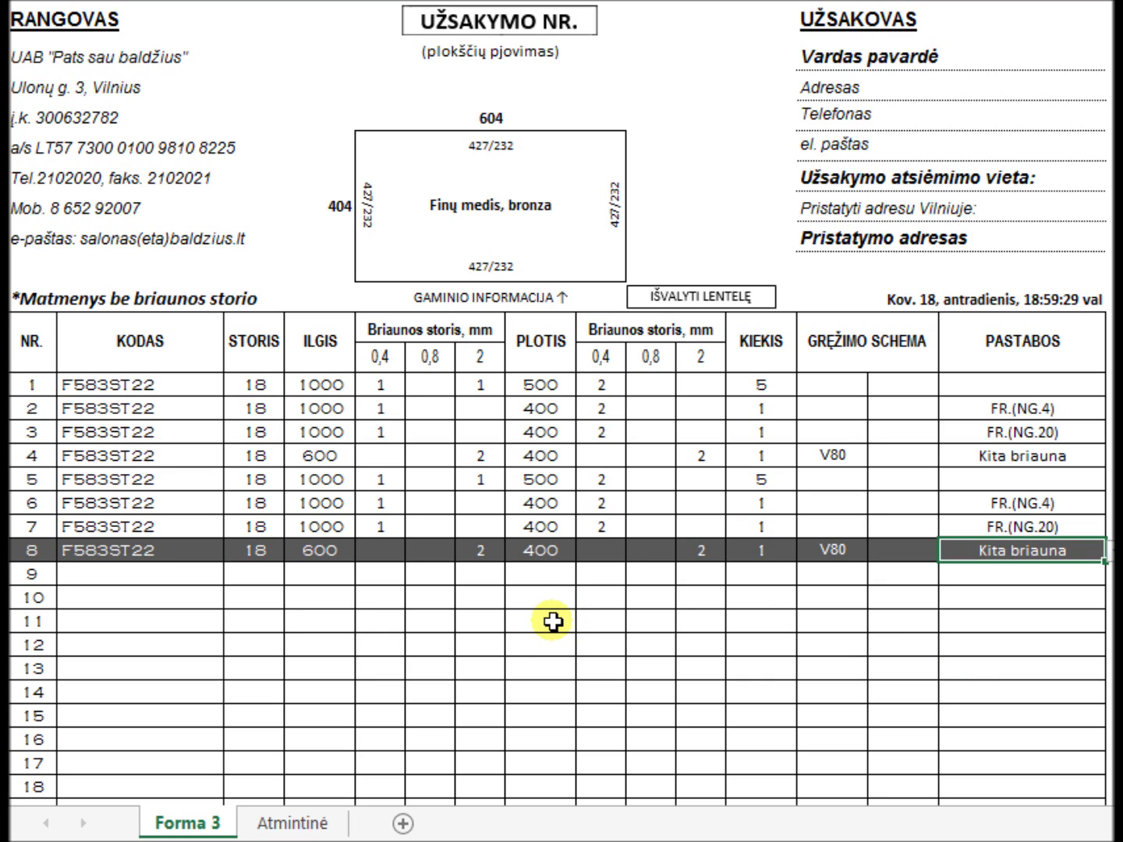
# - Check the alternative edge code below the table and the edge codes in row 4's part preview
pyautogui.scroll(-4, 553, 621)
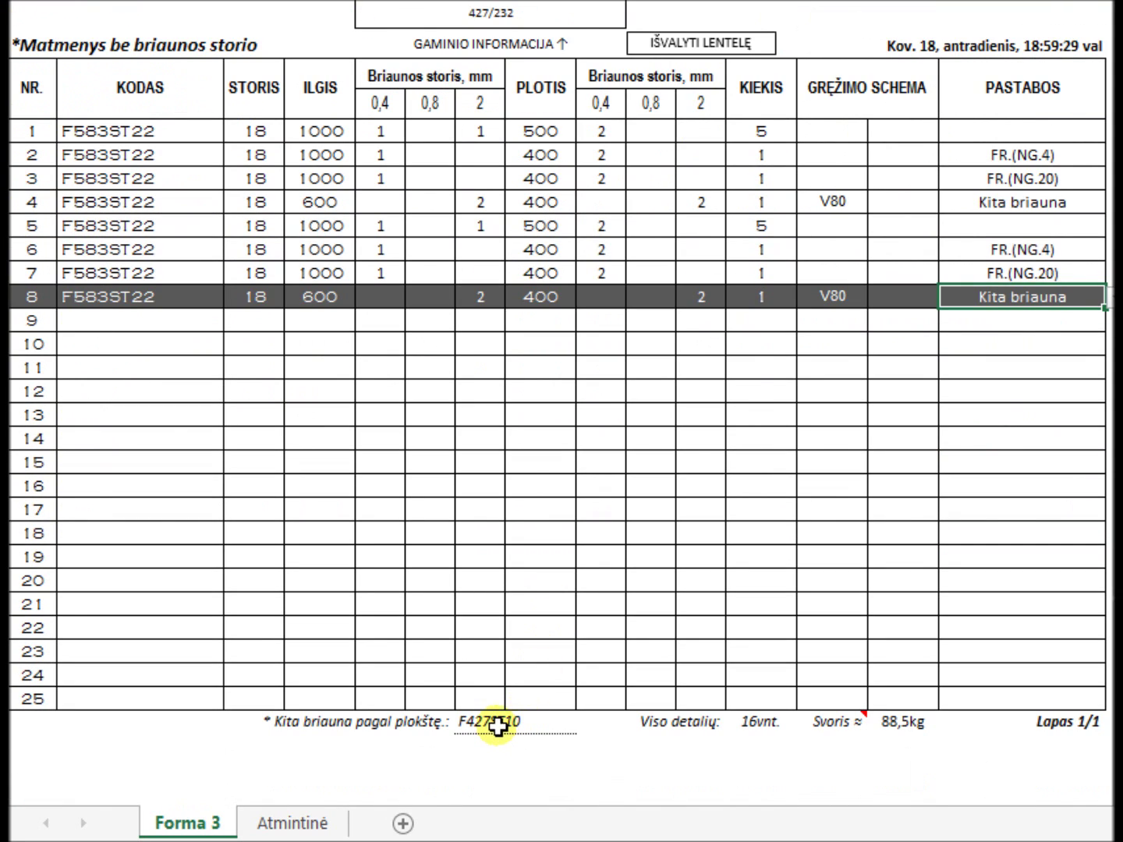
pyautogui.click(508, 723)
pyautogui.scroll(3, 590, 558)
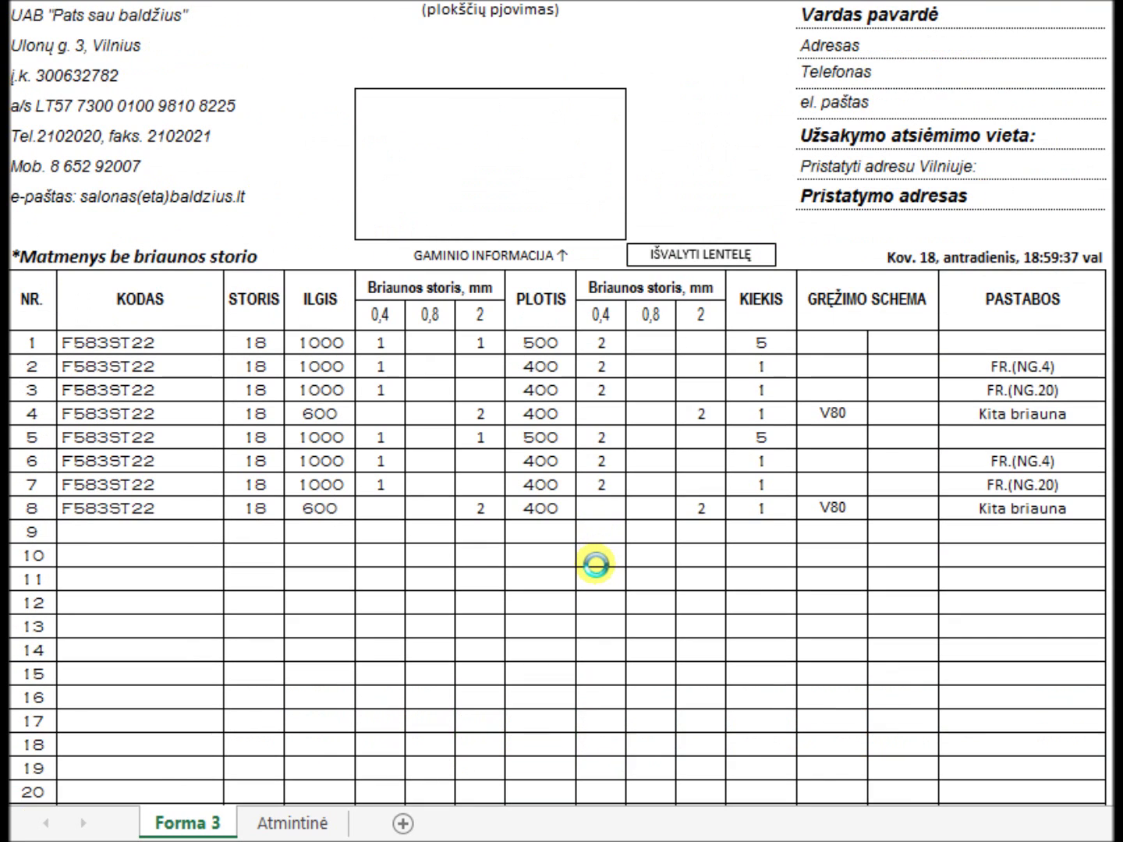
pyautogui.click(180, 419)
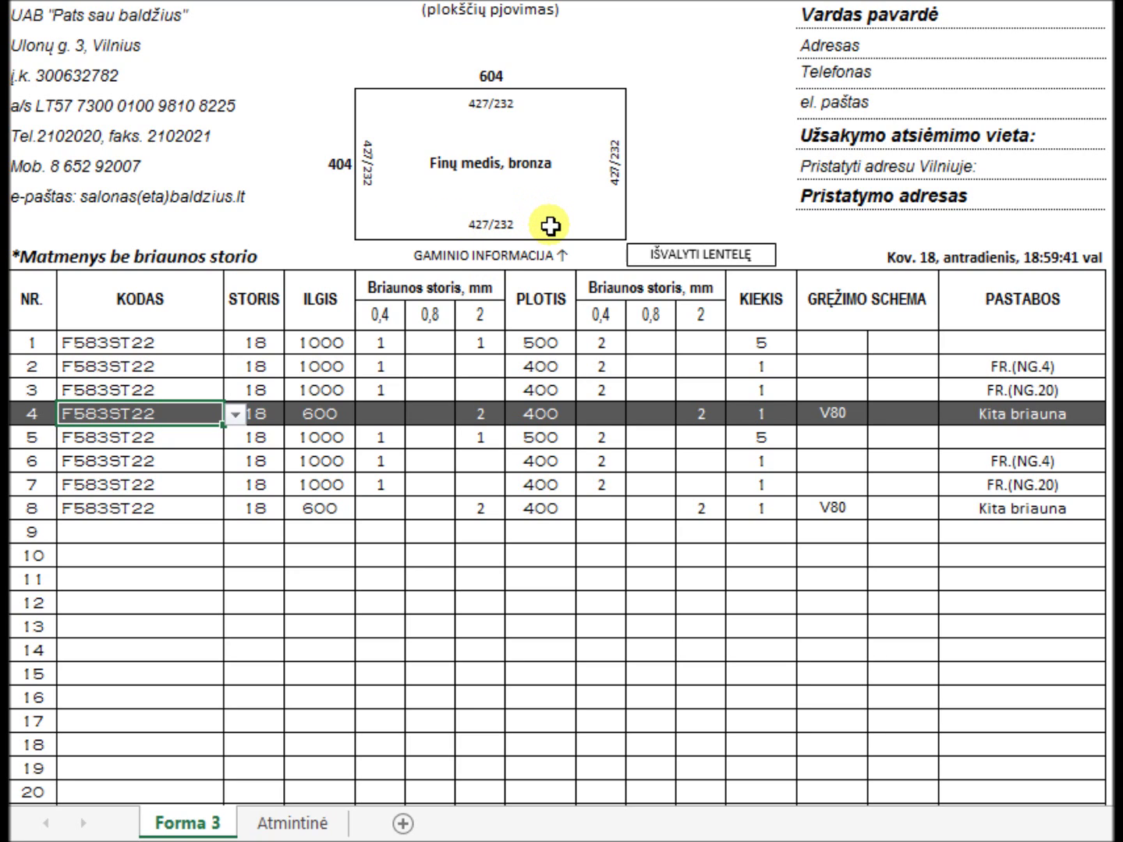
# - Clear the PASTABOS note of row 4 and choose "Kita briauna" for it again
pyautogui.click(987, 413)
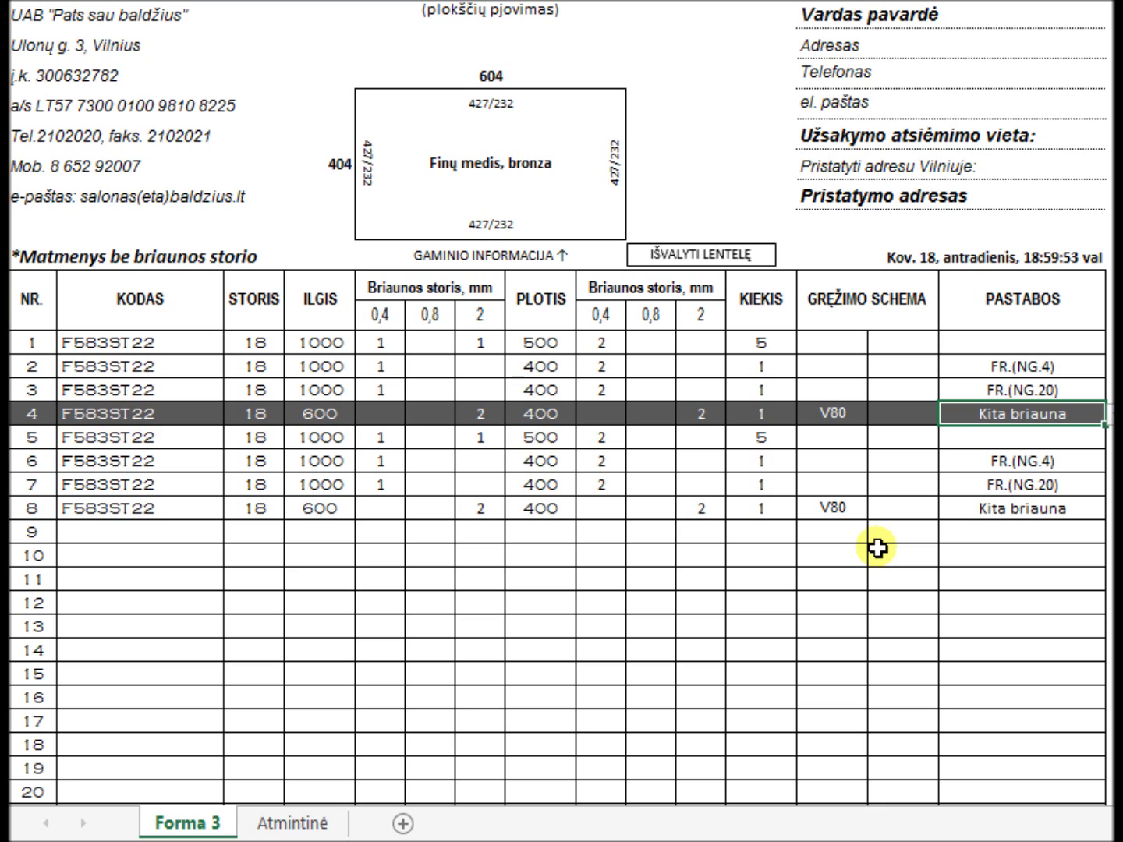
pyautogui.press('Delete')
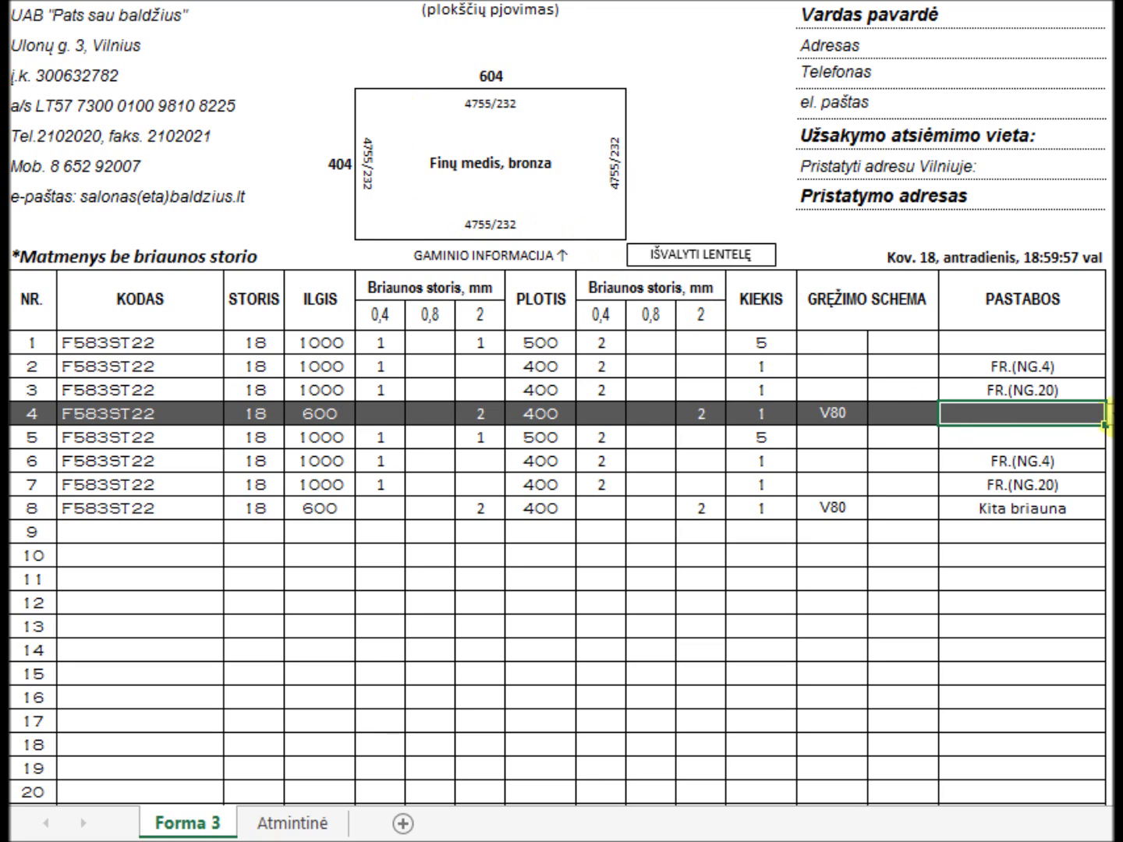
pyautogui.click(1112, 414)
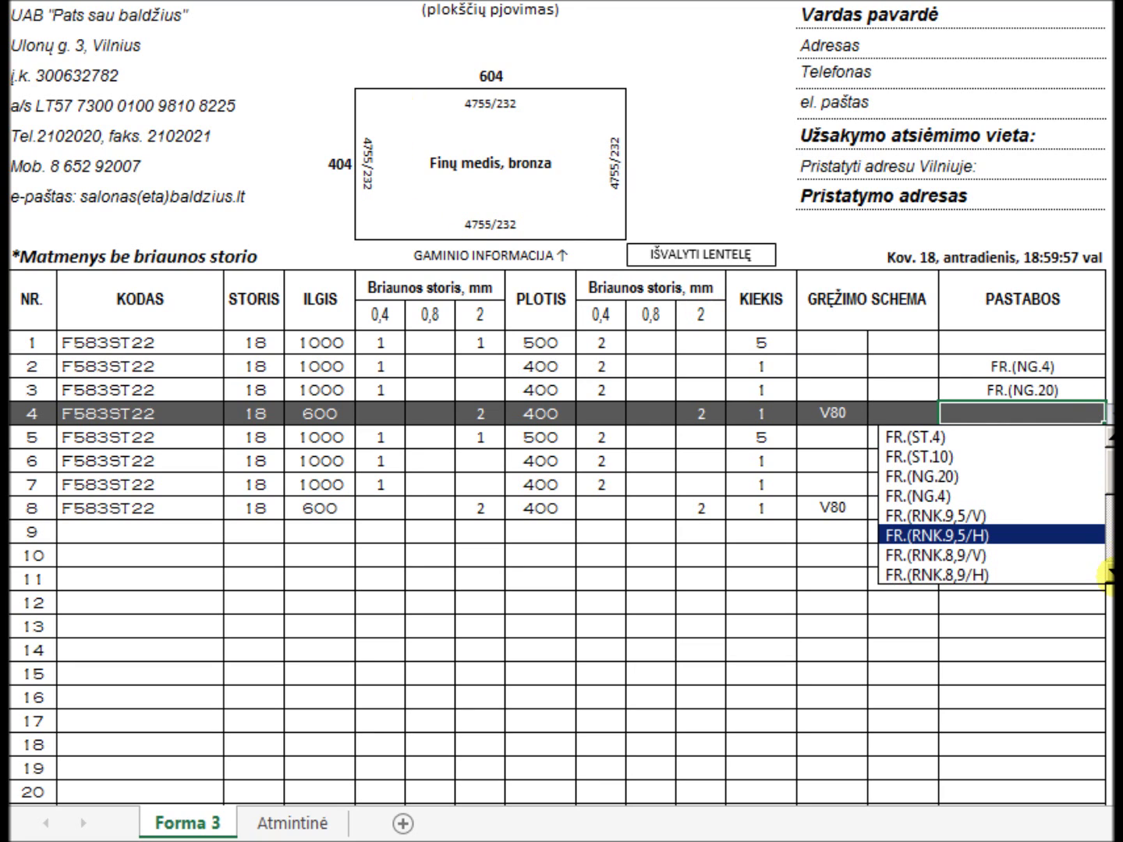
pyautogui.scroll(-2, 1116, 564)
pyautogui.click(959, 552)
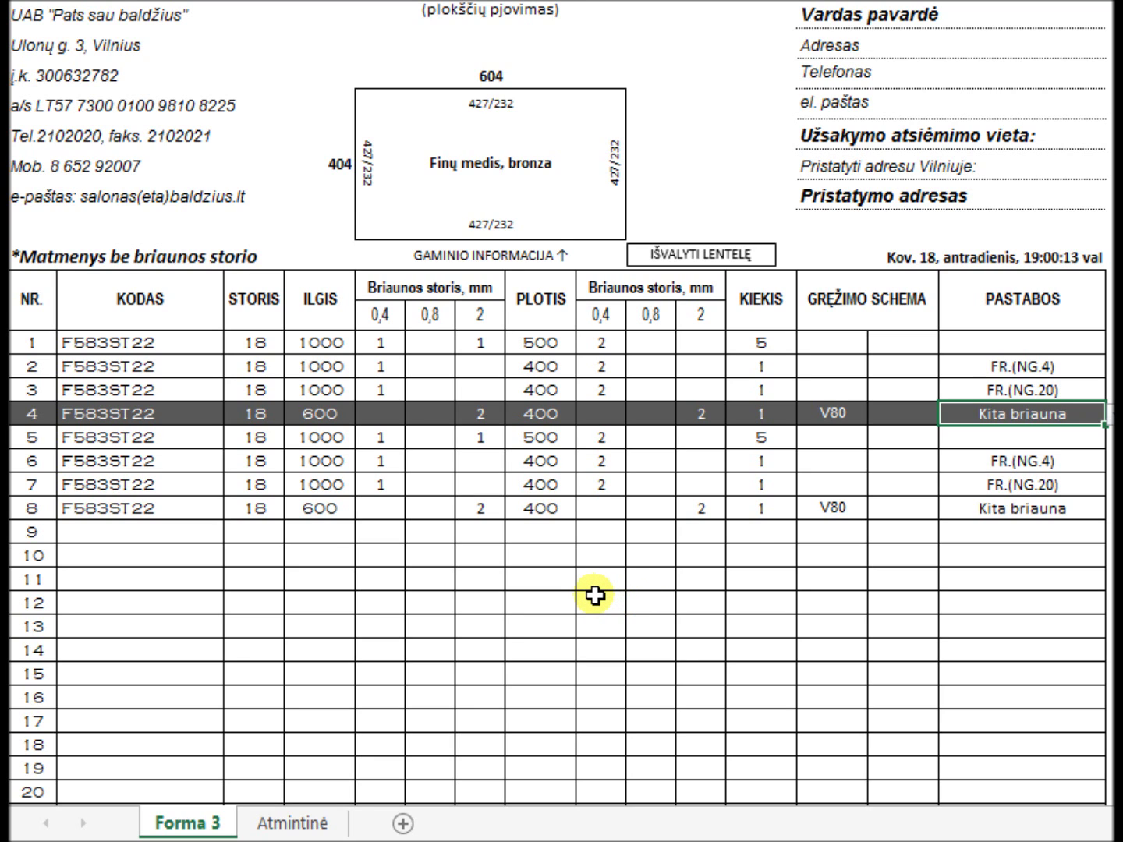
# - Select the KODAS cell of row 8 to view its part preview
pyautogui.scroll(1, 595, 595)
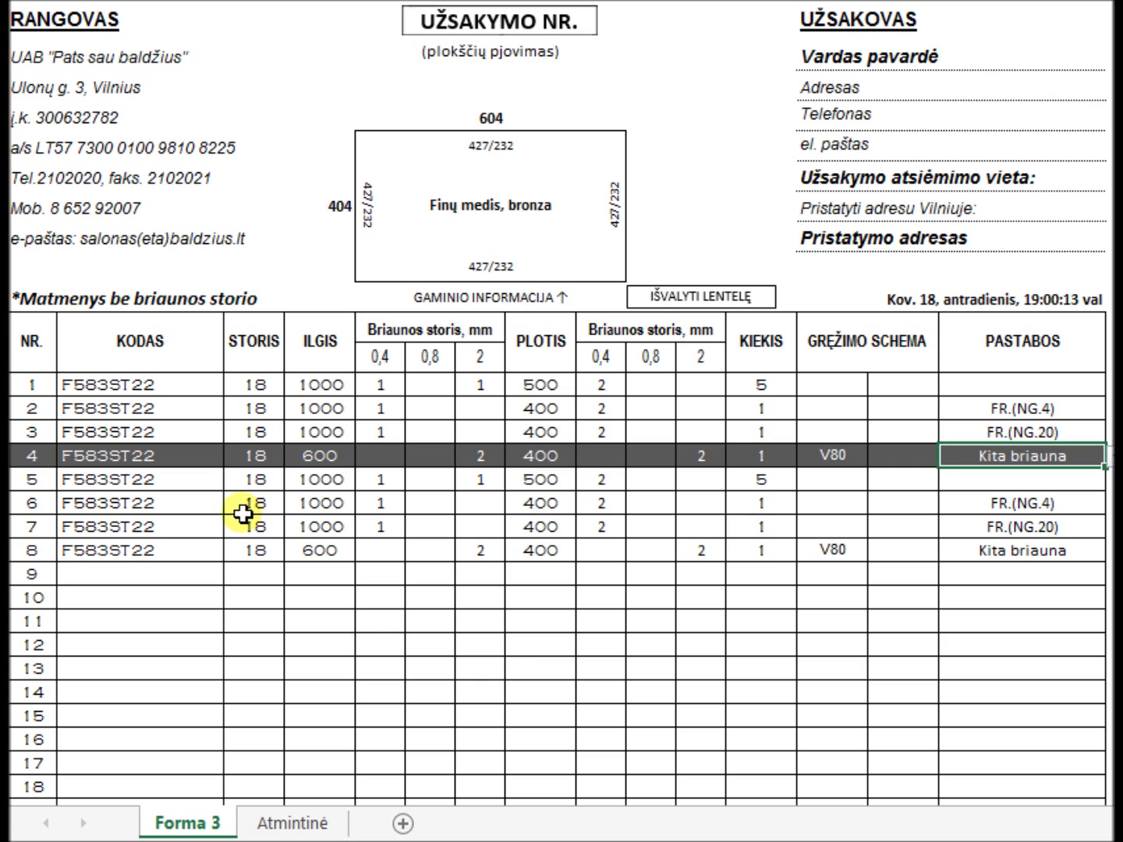
pyautogui.click(208, 549)
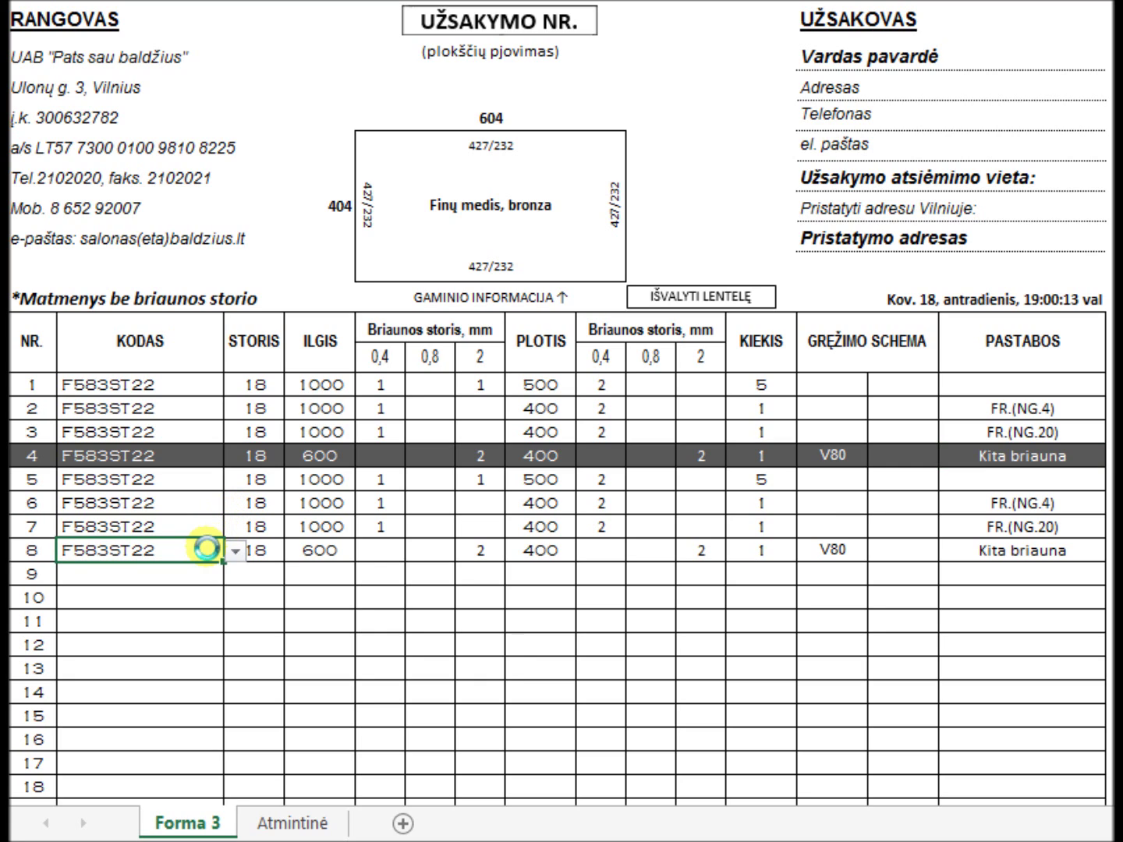